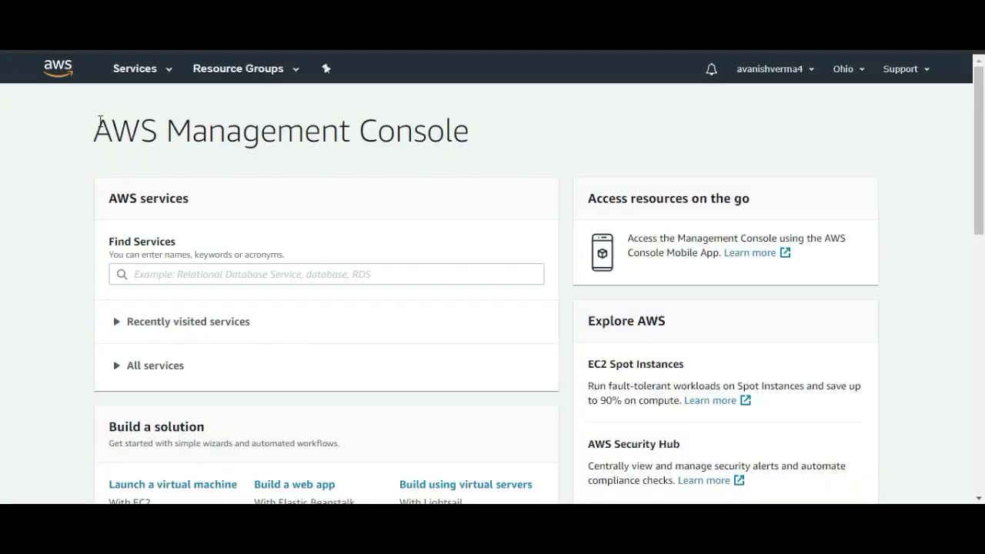
Open the EC2 service and start launching a new instance.
click(138, 69)
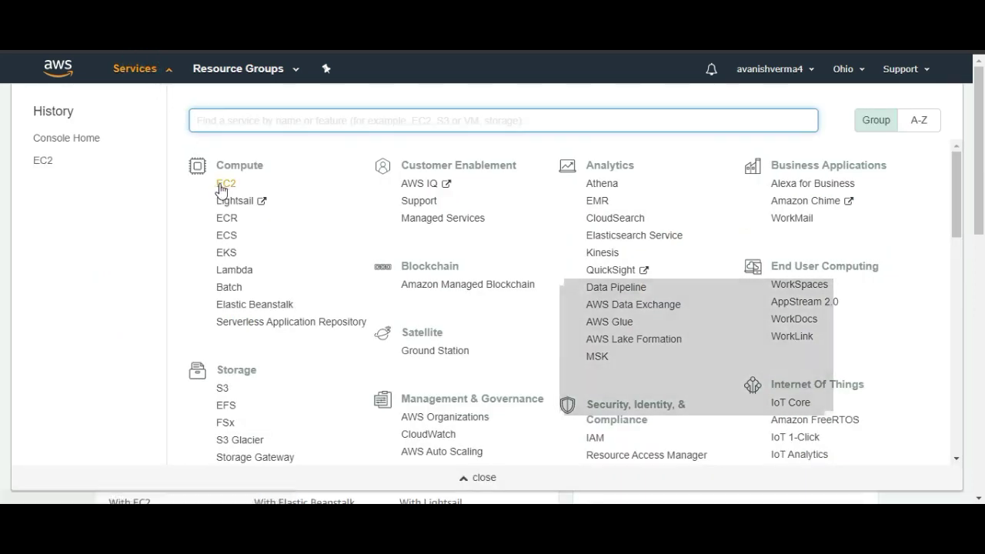
click(222, 187)
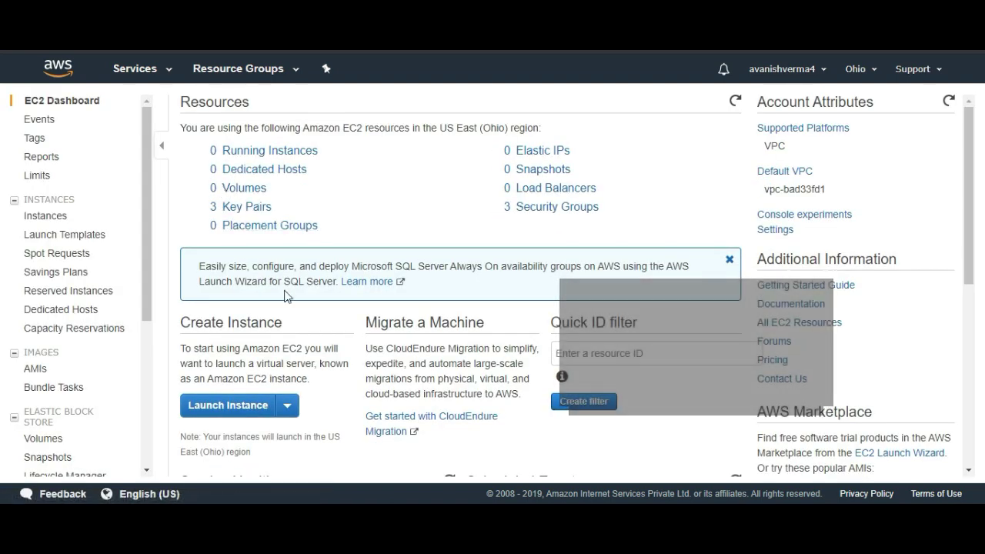
click(244, 406)
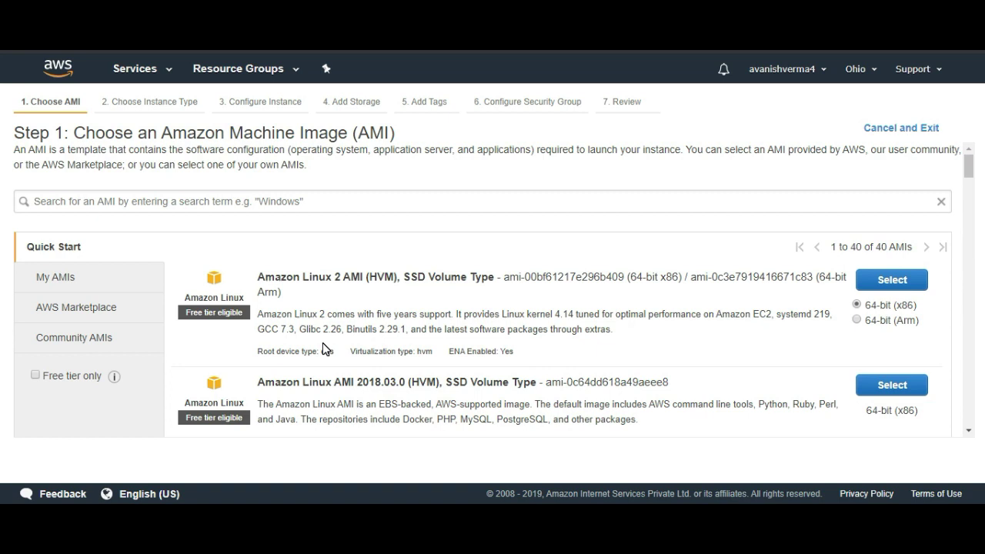
Choose the 64-bit (x86) Red Hat Enterprise Linux 8 (HVM), SSD Volume Type image for the instance.
scroll(410, 301, down, 3)
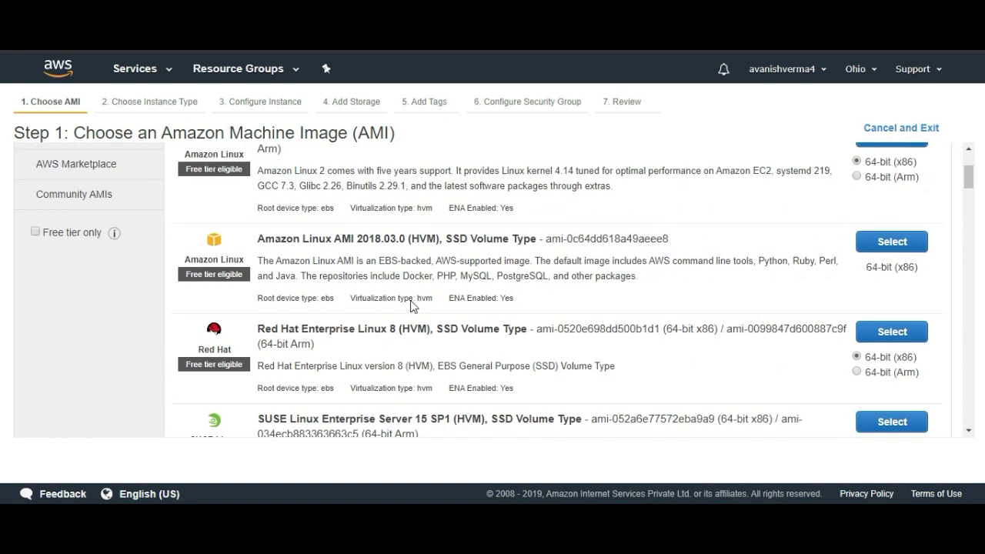
drag(276, 254, 351, 269)
click(351, 268)
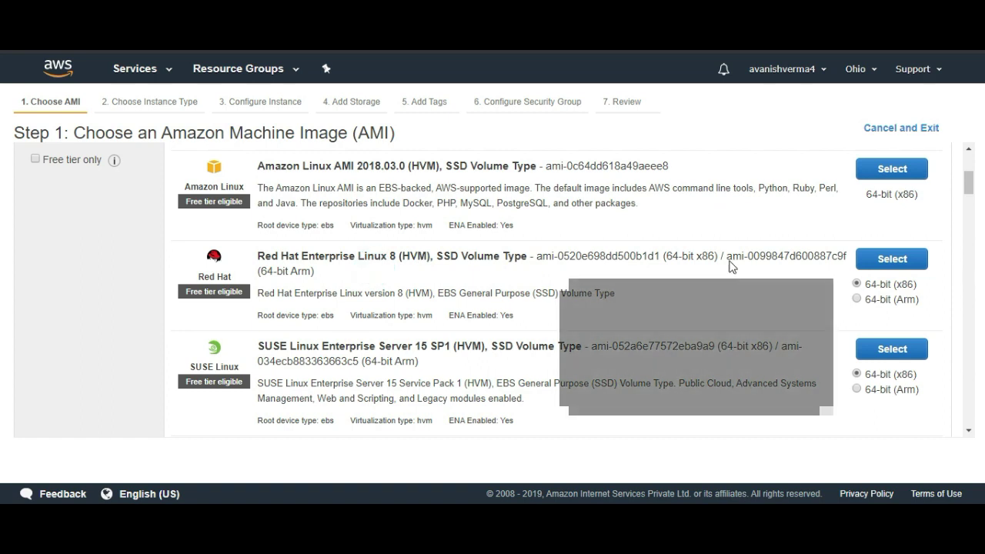
click(906, 260)
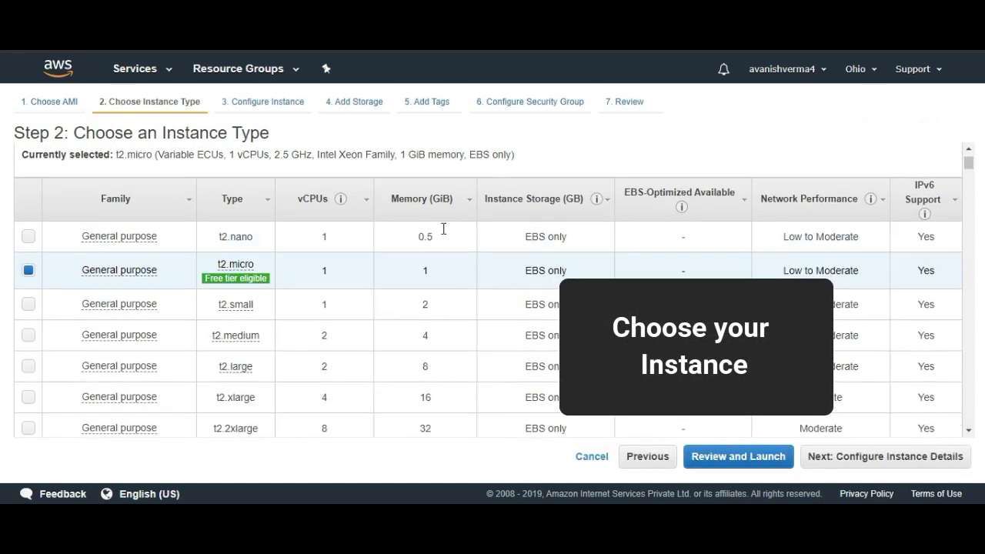
Accept the t2.micro instance type and the default instance details, continuing to the storage settings.
mouse_move(209, 283)
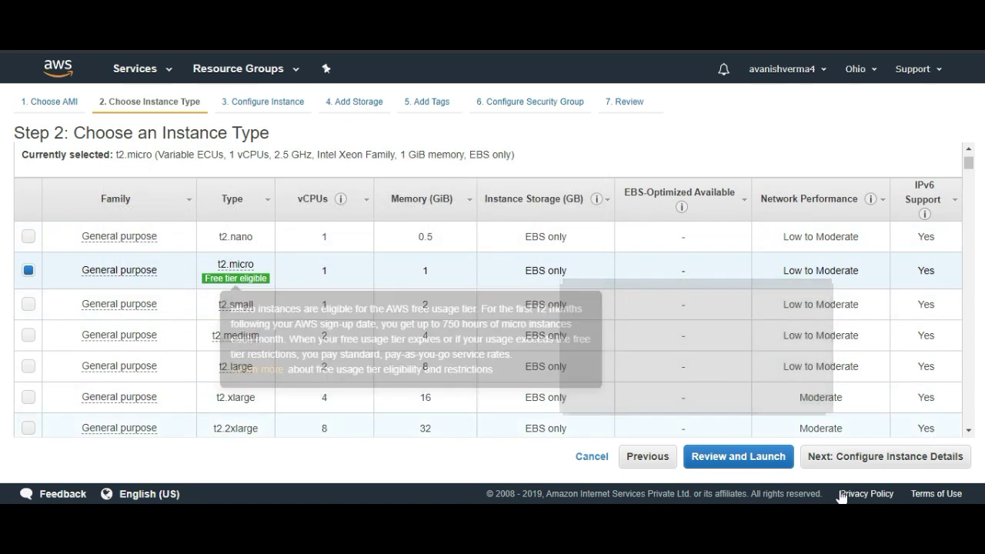
click(882, 459)
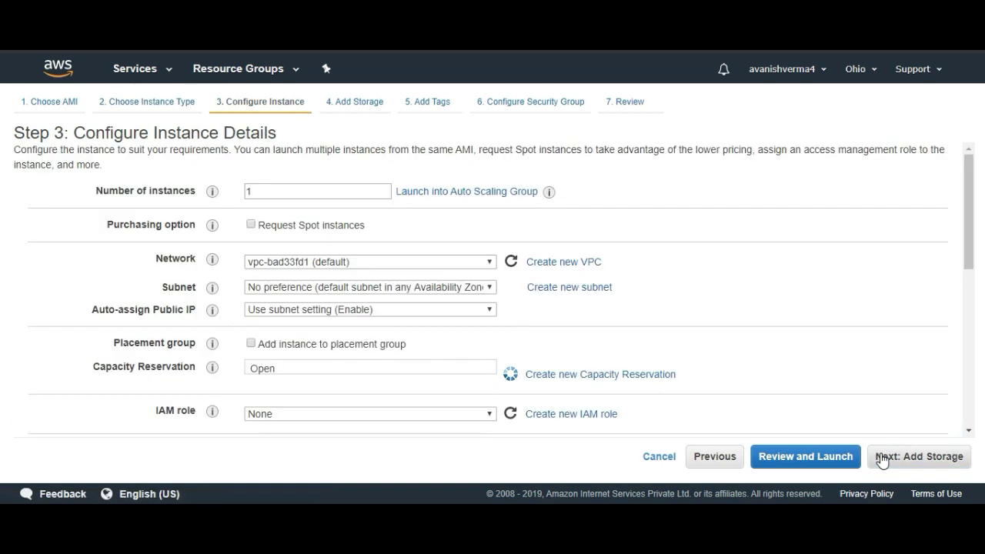
scroll(305, 176, down, 2)
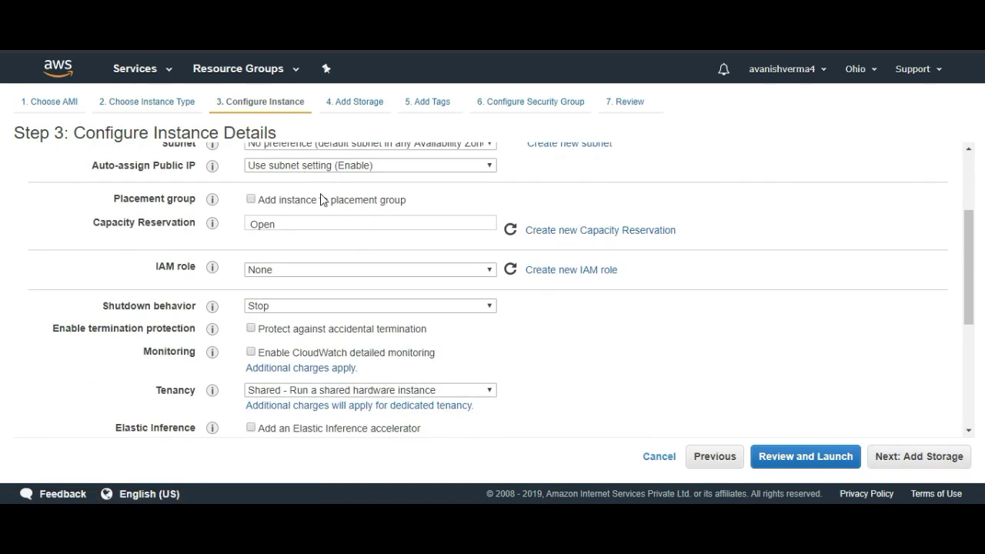
scroll(404, 417, down, 1)
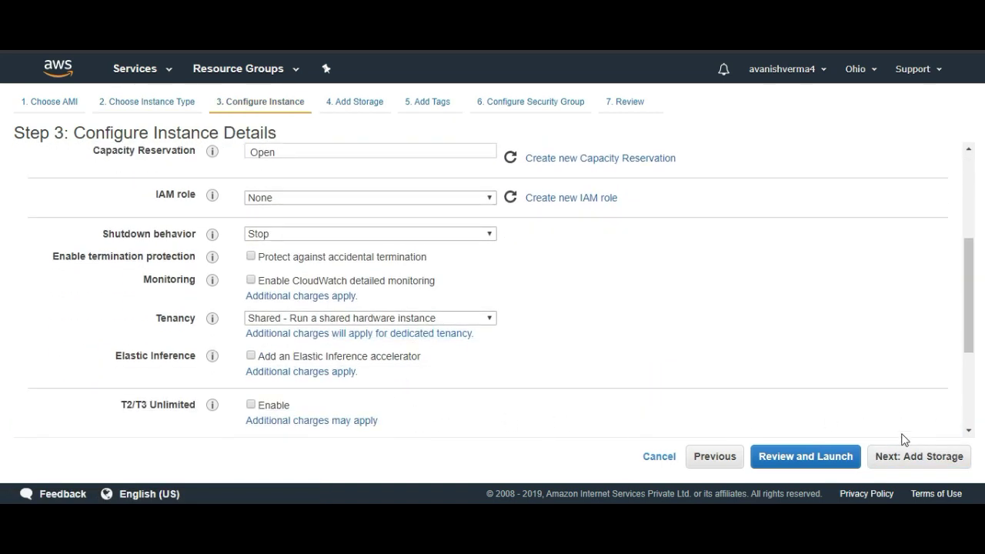
click(908, 460)
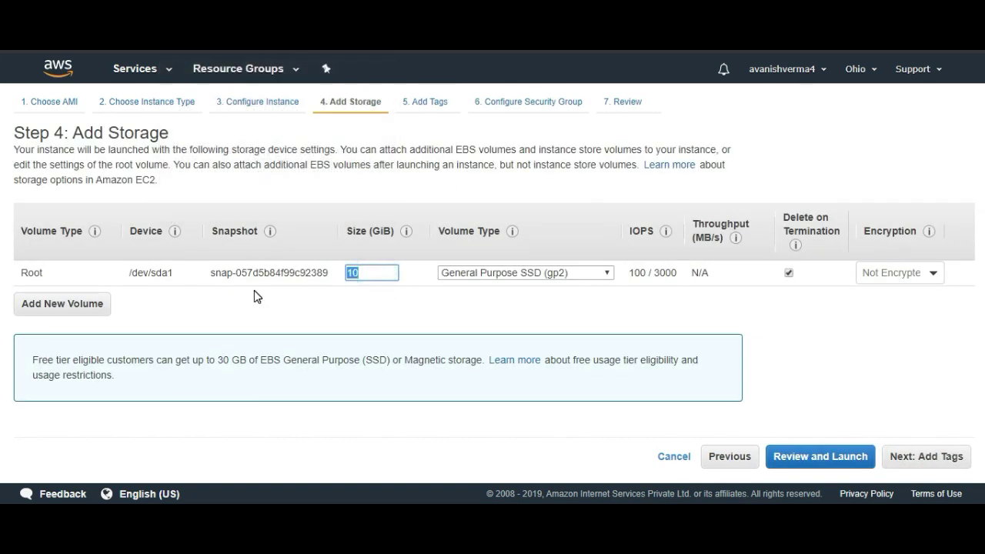
Keep the 10 GiB root volume and add a tag with key redhat and value today, continuing to the security group.
mouse_move(406, 232)
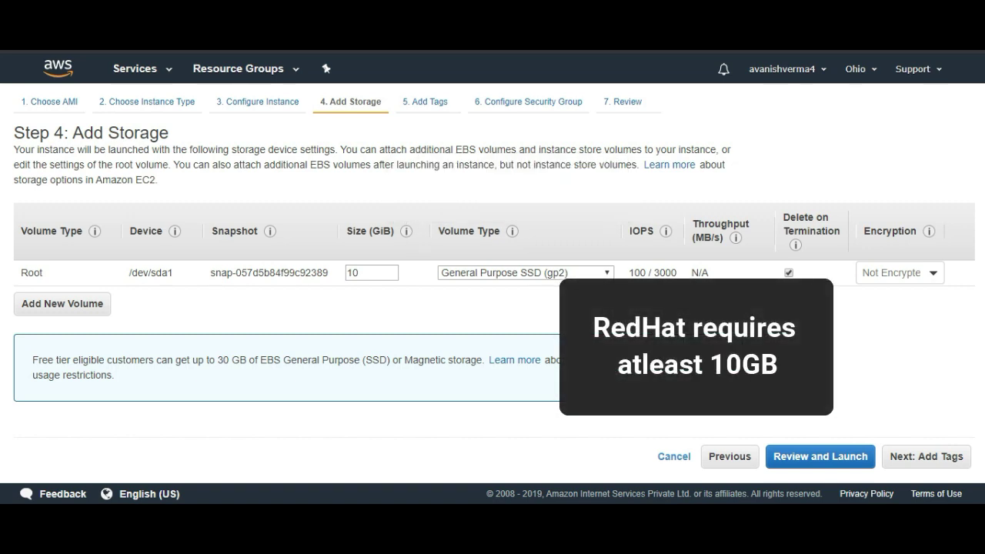
click(920, 458)
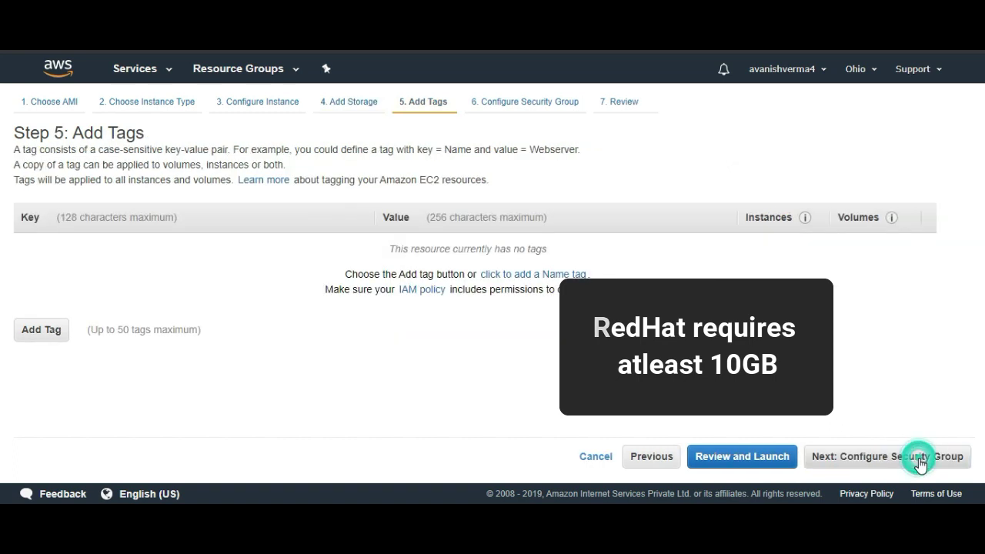
click(54, 331)
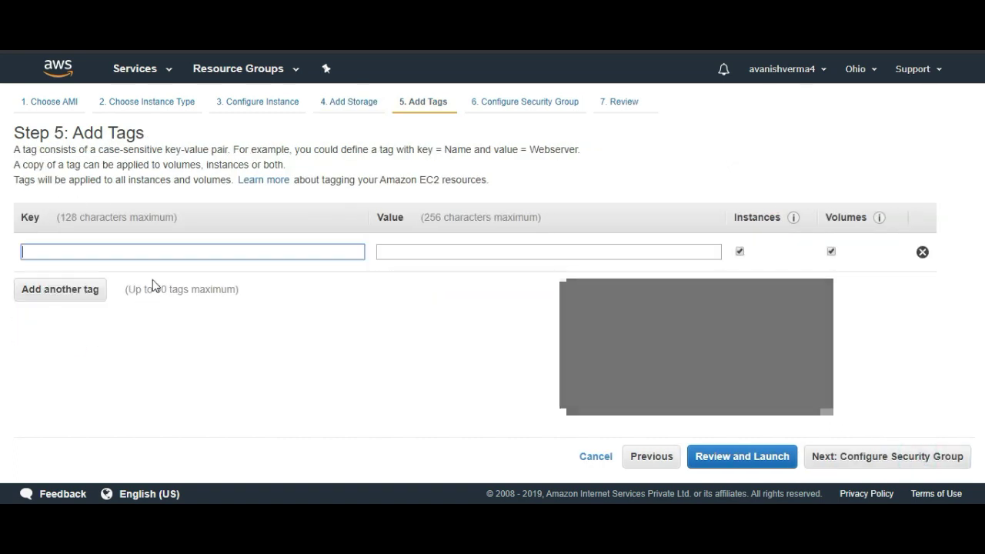
click(167, 256)
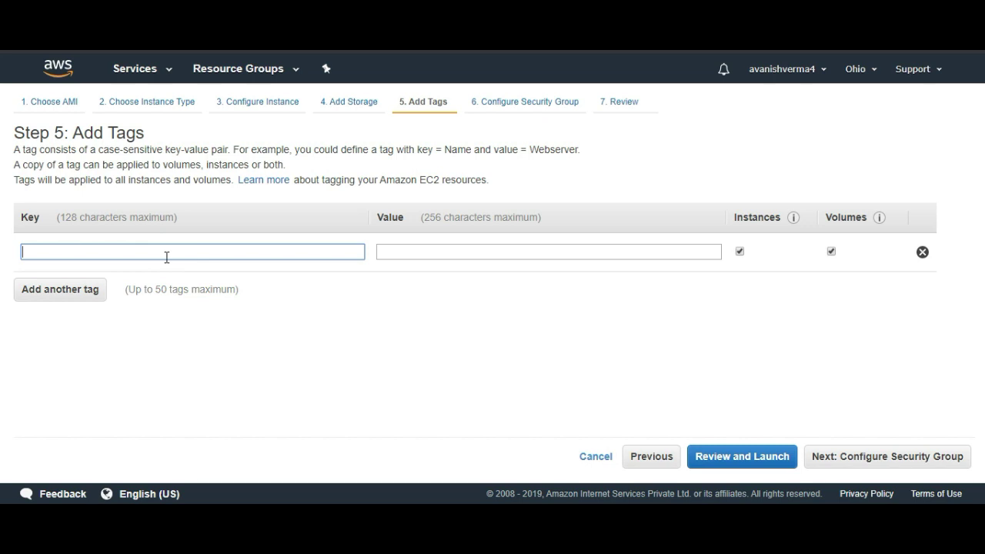
text(redhat)
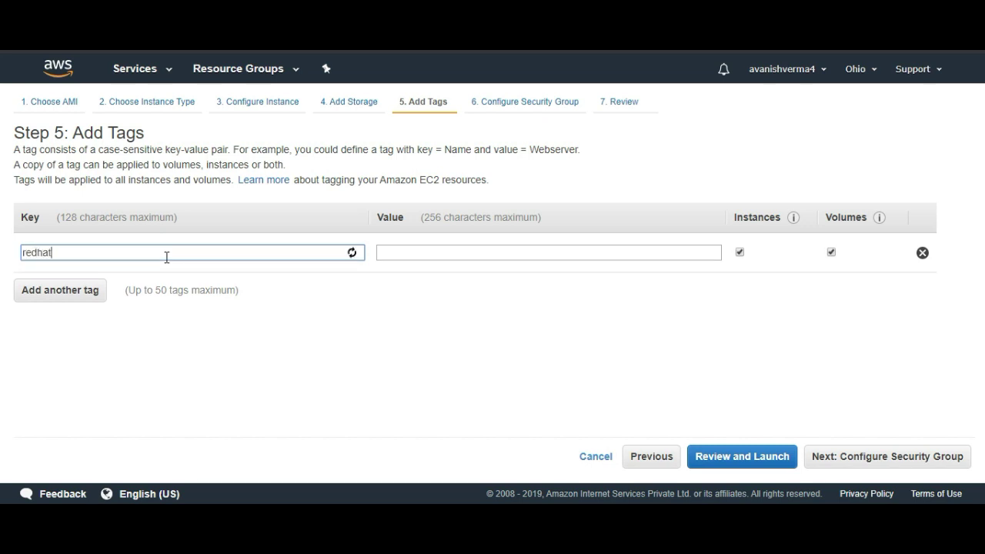
key(Tab)
text(t)
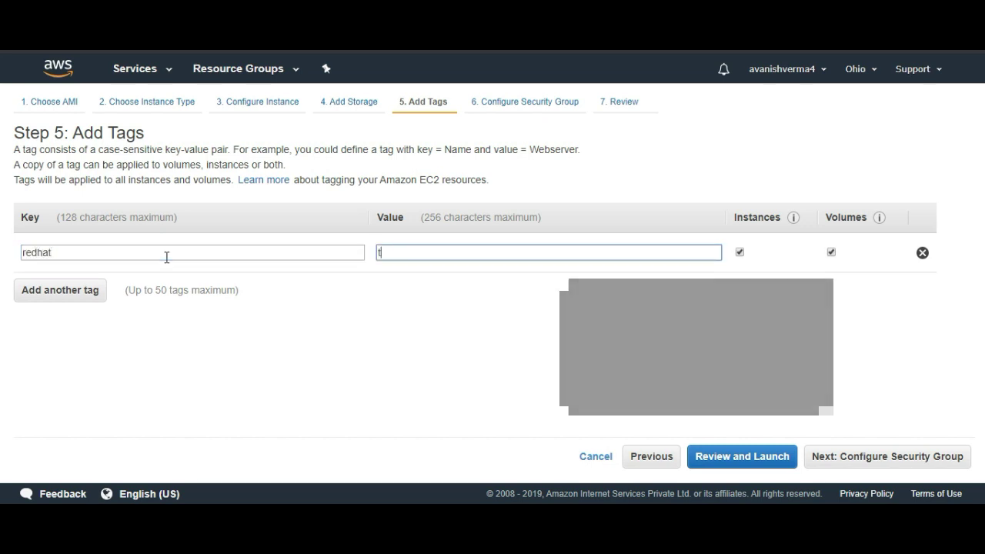
text(oday)
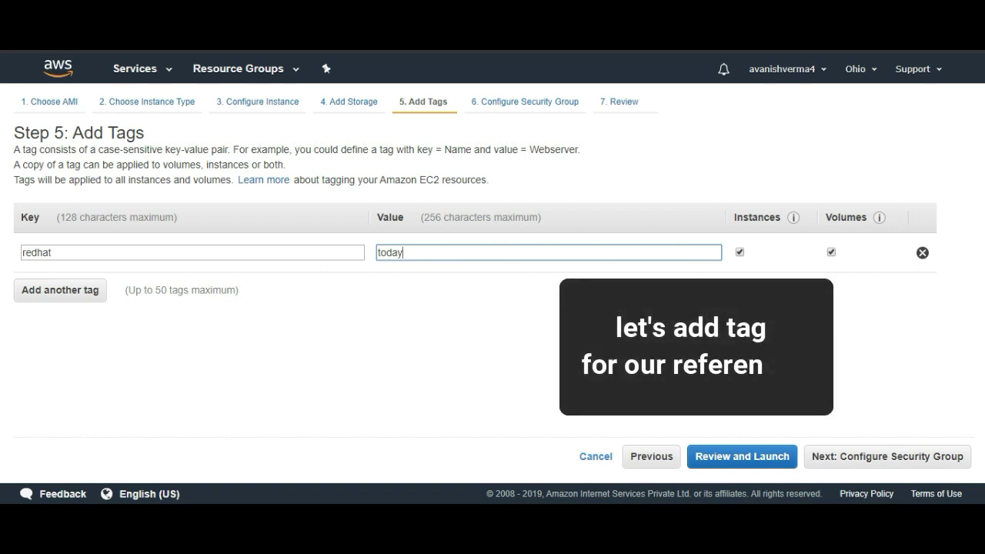
click(863, 458)
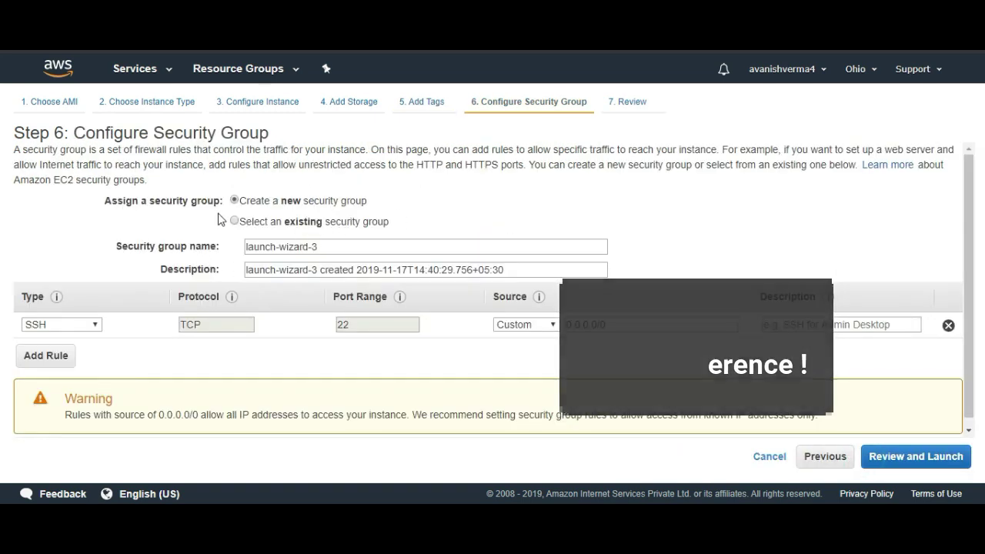
Accept the new security group with its SSH rule, review the launch details, and start the launch.
scroll(447, 235, down, 1)
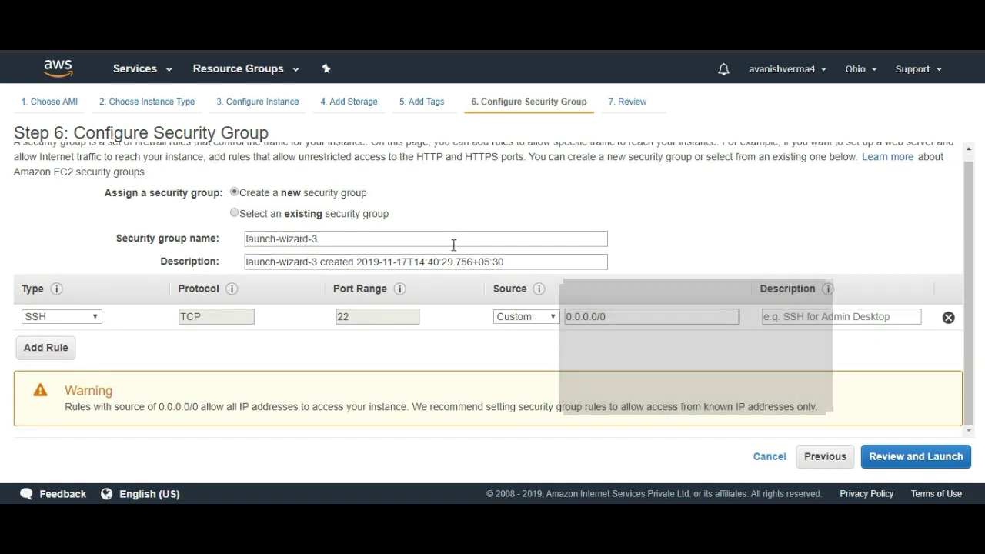
click(908, 461)
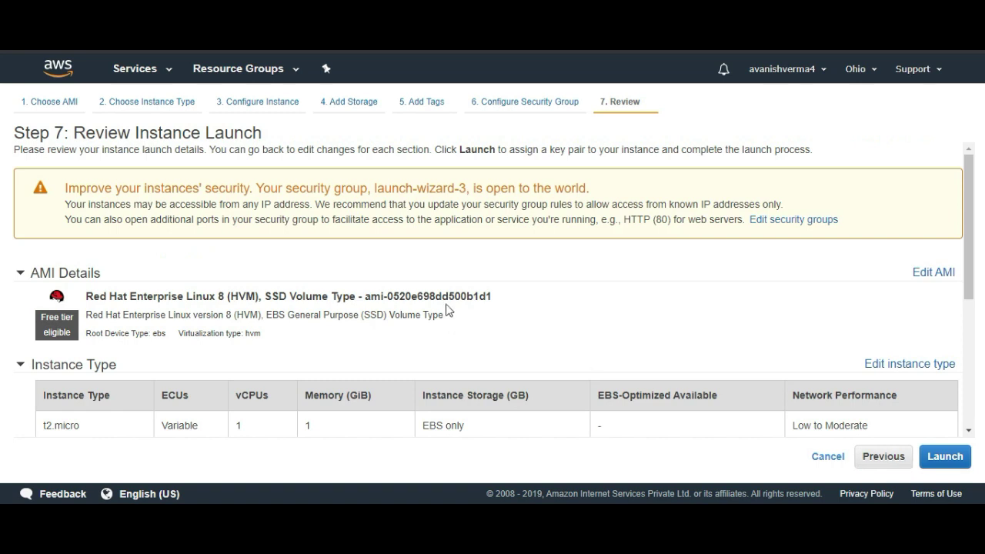
scroll(446, 292, down, 2)
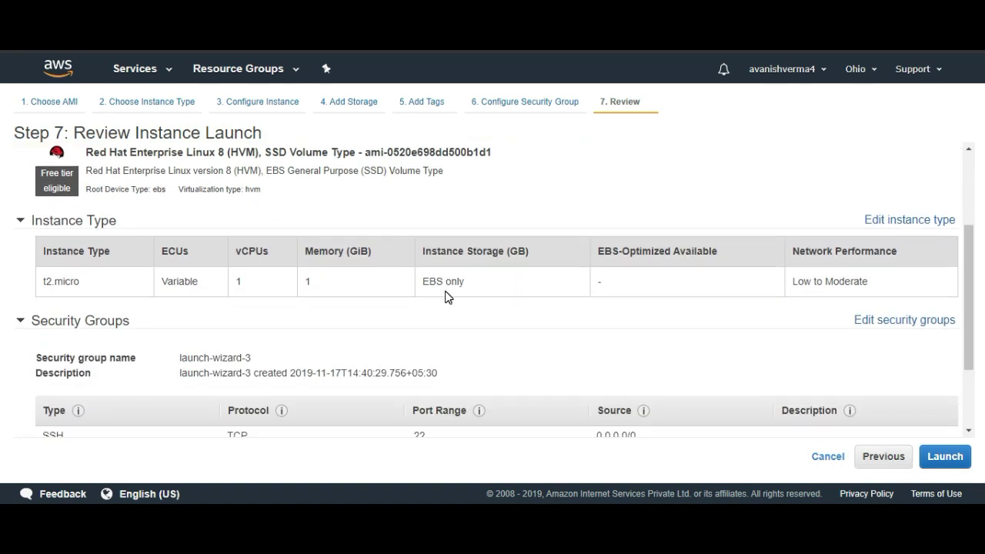
scroll(781, 383, down, 1)
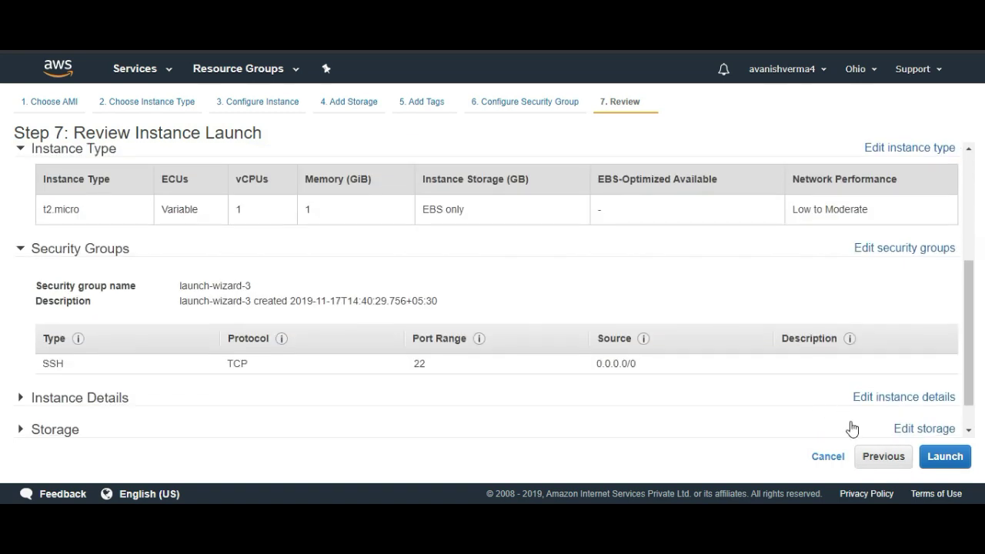
click(946, 457)
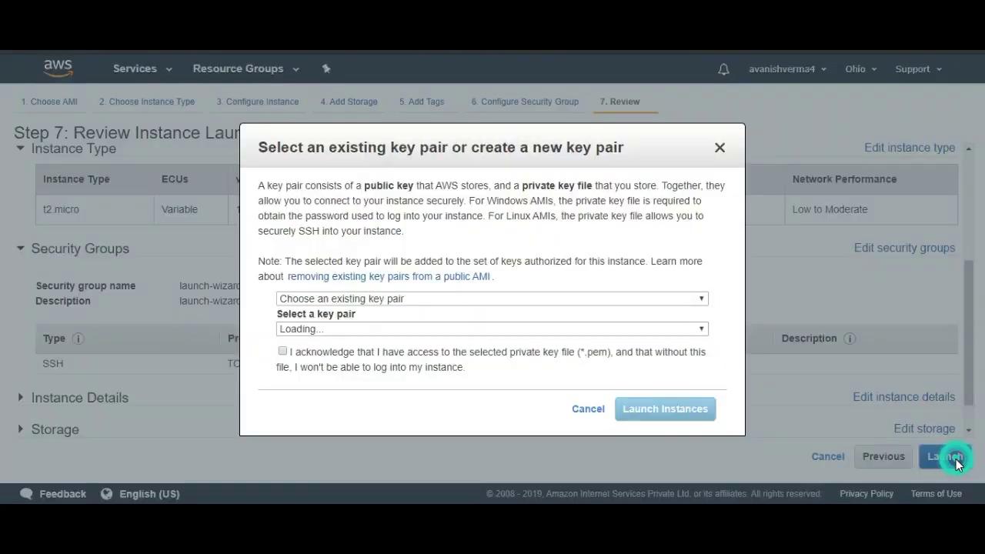
click(478, 301)
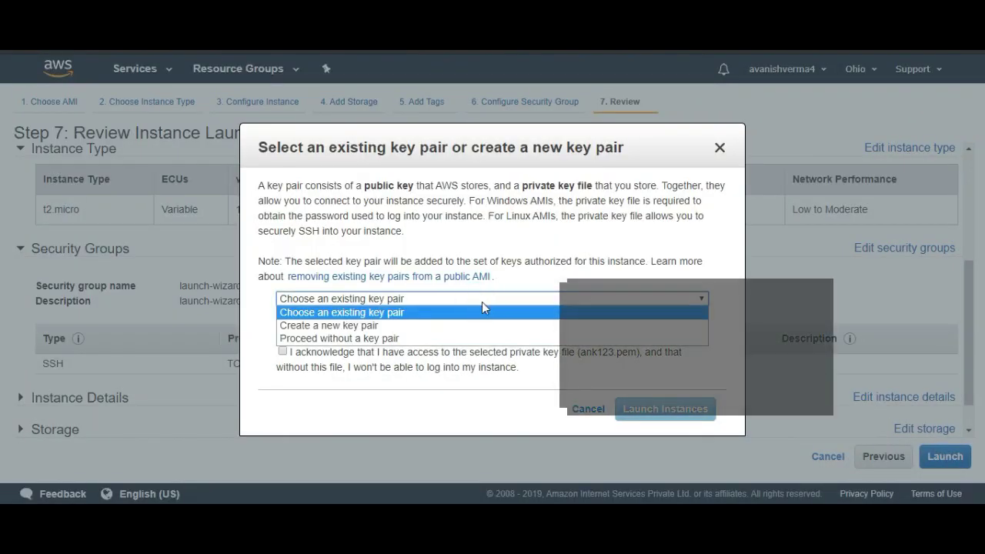
click(482, 311)
click(336, 329)
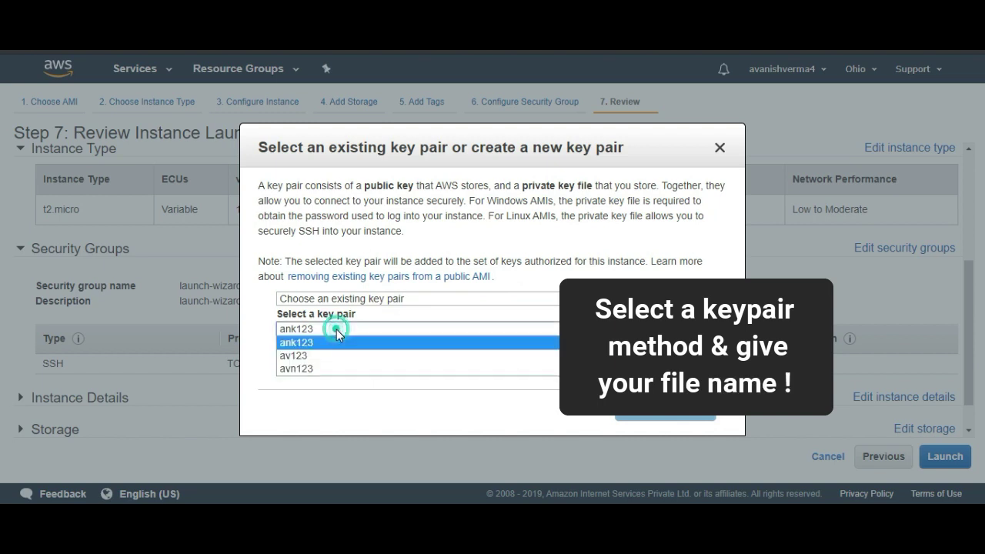
click(336, 329)
Create a new key pair named redhat and download its private key file.
click(440, 302)
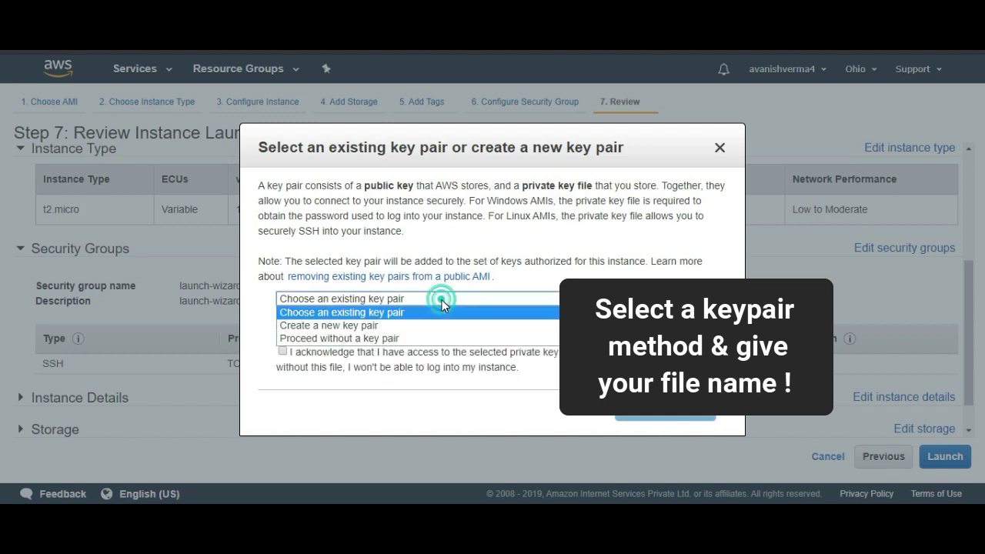
click(384, 325)
click(358, 330)
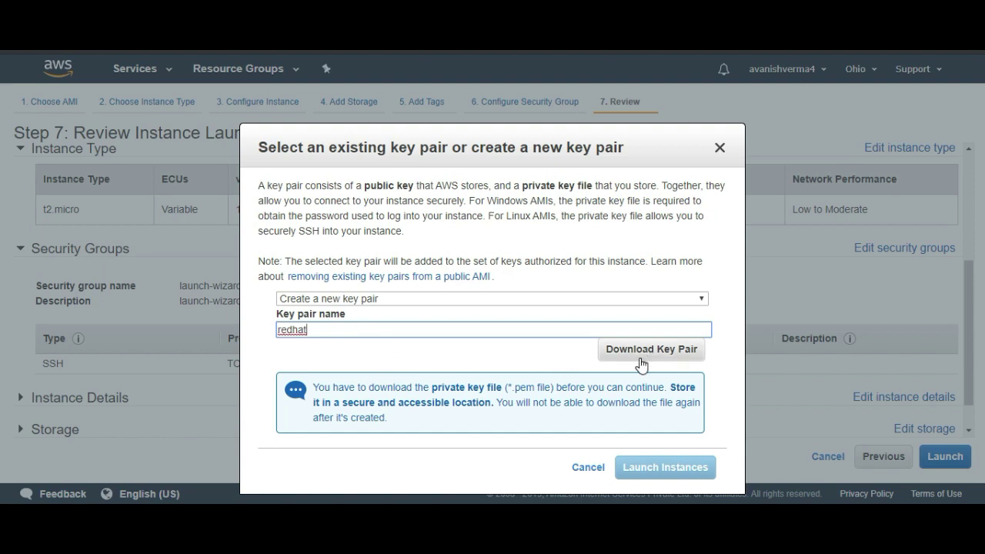
click(664, 359)
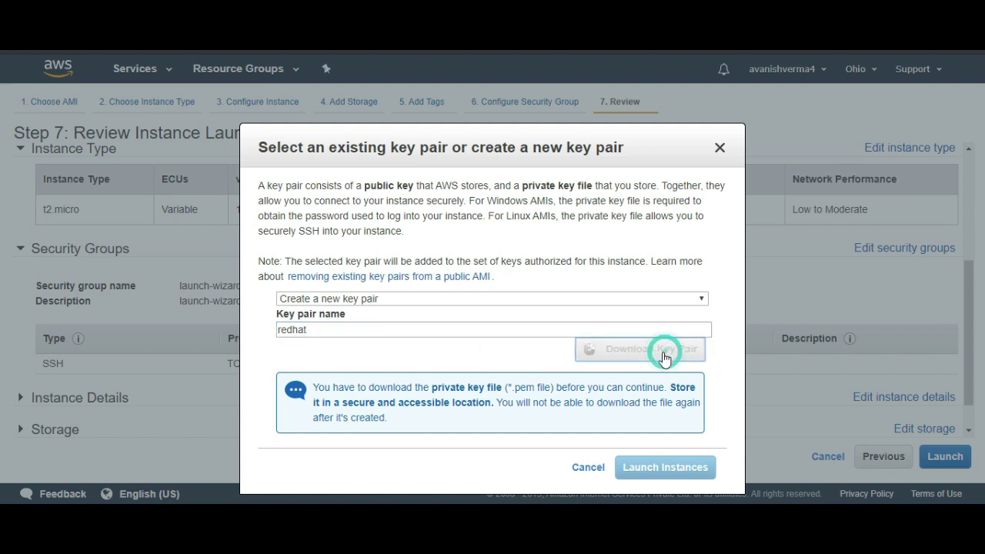
click(615, 356)
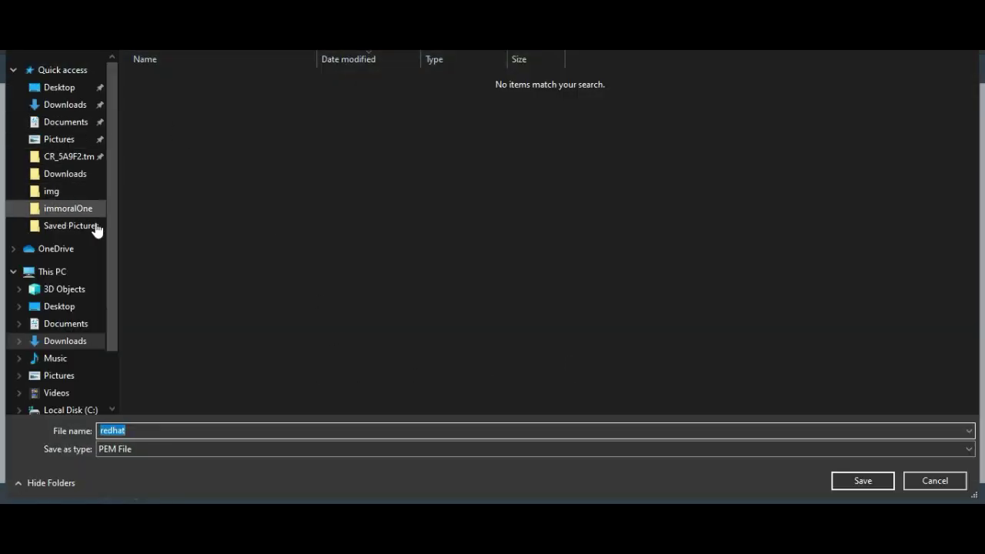
Save the private key as the PEM file redhat in the Downloads folder.
click(66, 89)
right_click(67, 87)
click(124, 122)
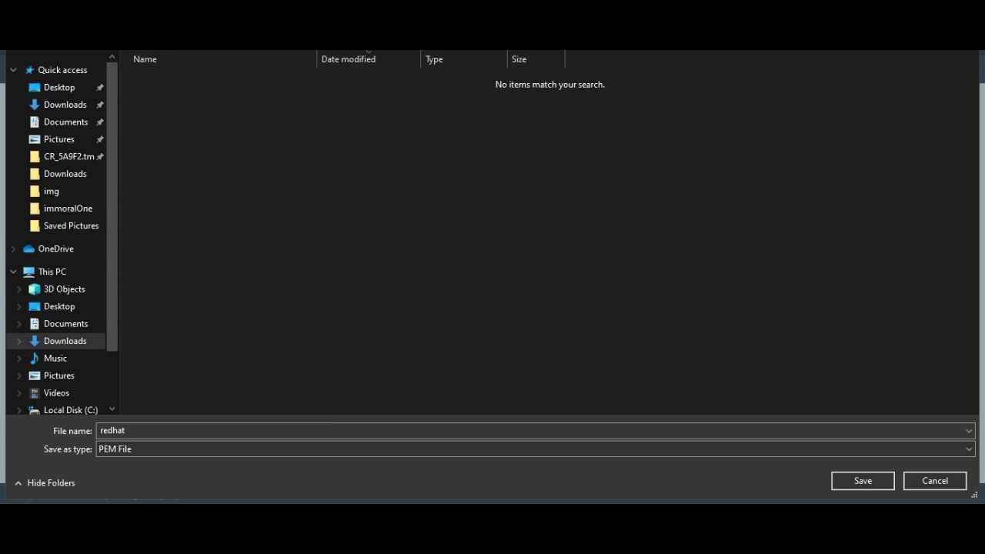
drag(461, 47, 538, 98)
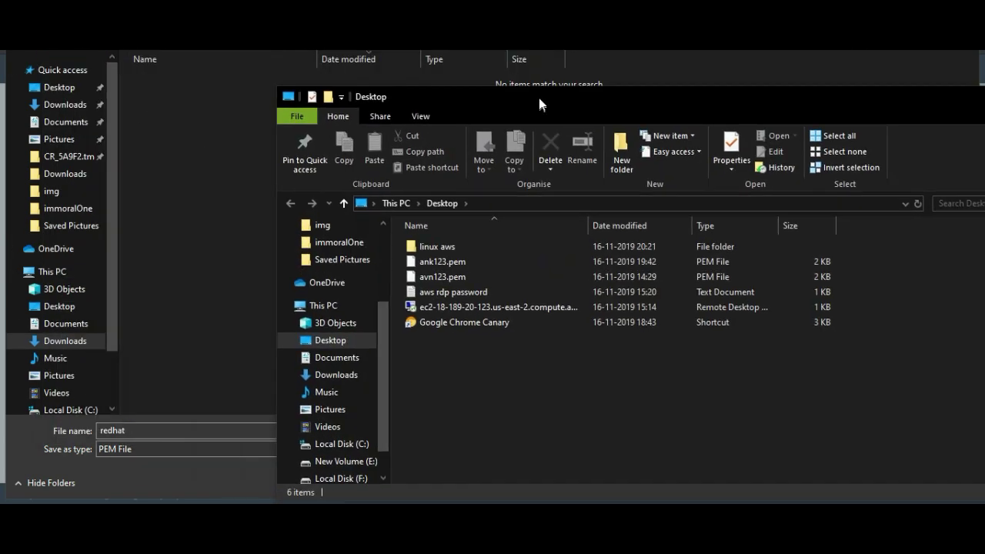
click(135, 304)
key(Return)
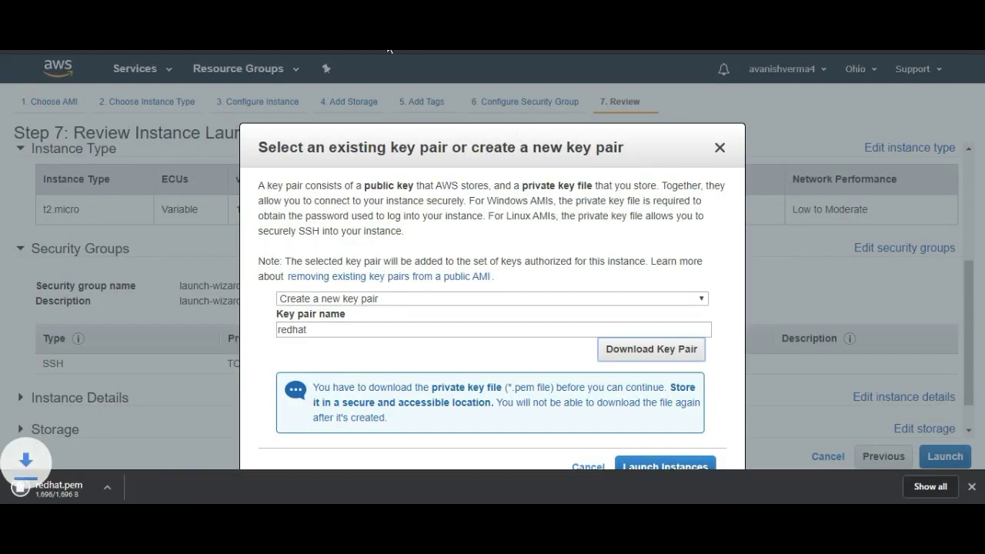
Move the downloaded redhat.pem from the Downloads folder into a new Desktop folder named redhat, and put the file window away.
click(149, 487)
click(206, 439)
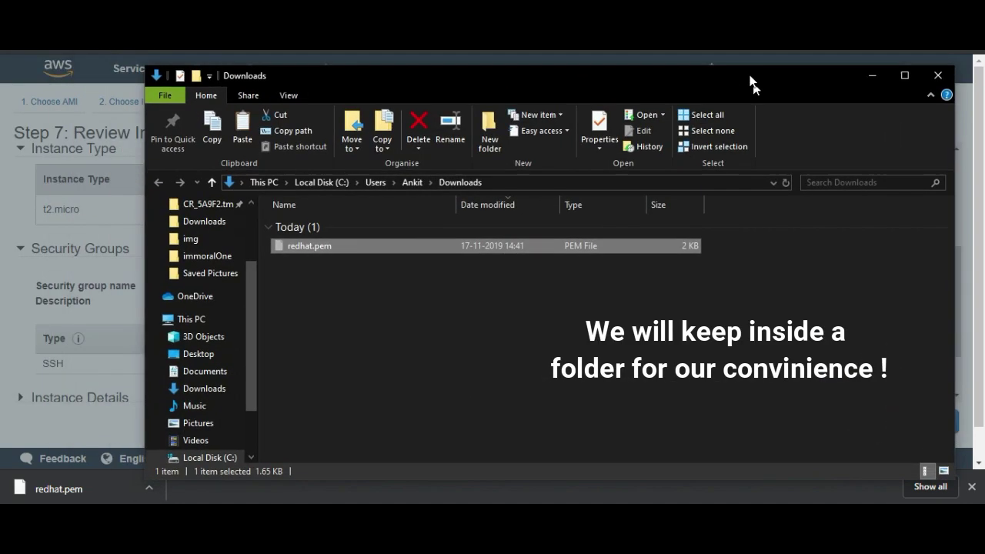
scroll(180, 351, down, 2)
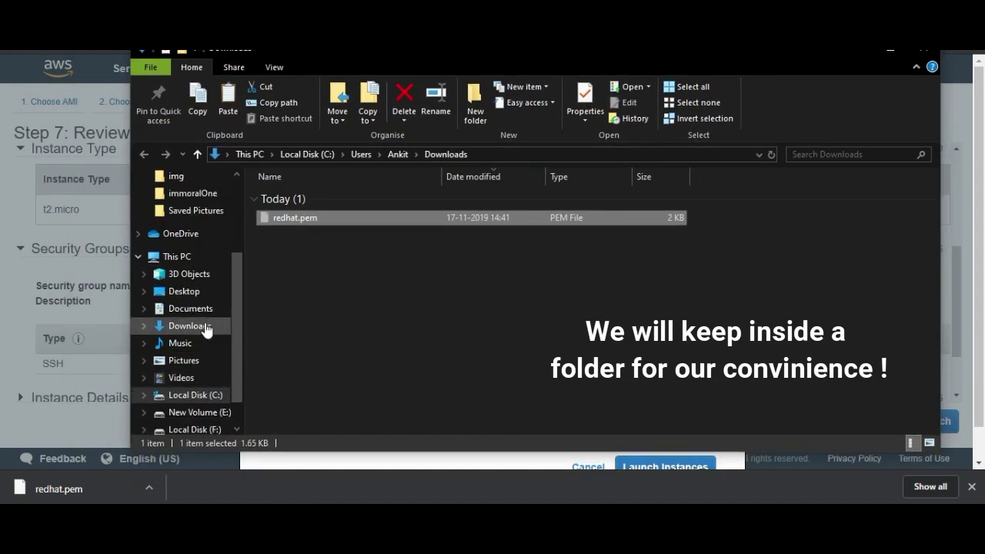
click(185, 256)
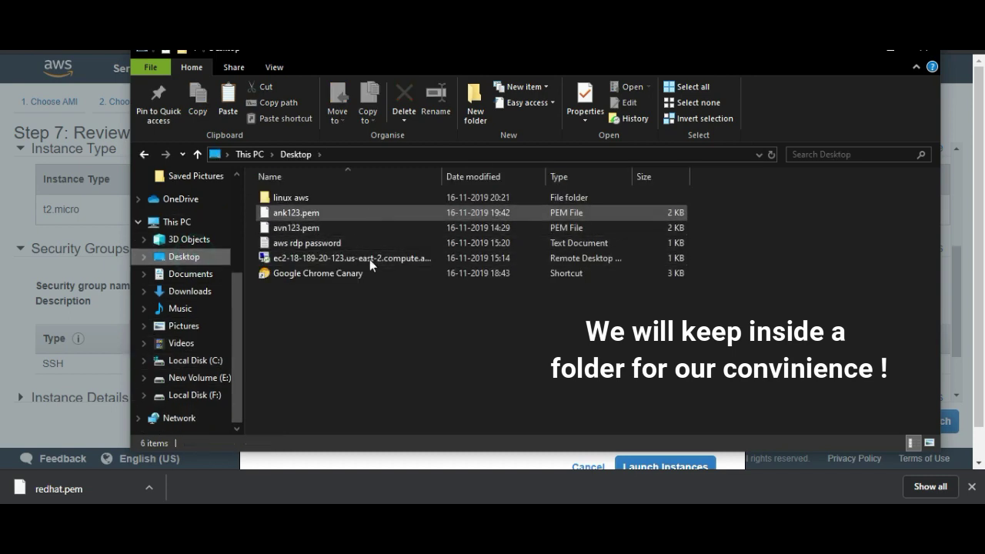
key(ctrl+shift+n)
text(redhat)
key(Return)
key(Return)
key(ctrl+v)
click(466, 293)
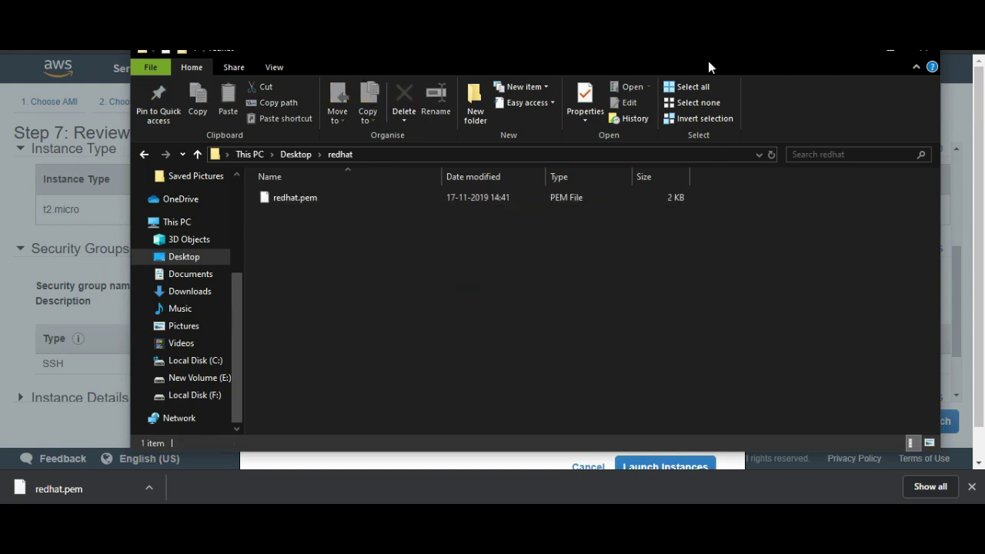
drag(628, 50, 525, 75)
click(769, 75)
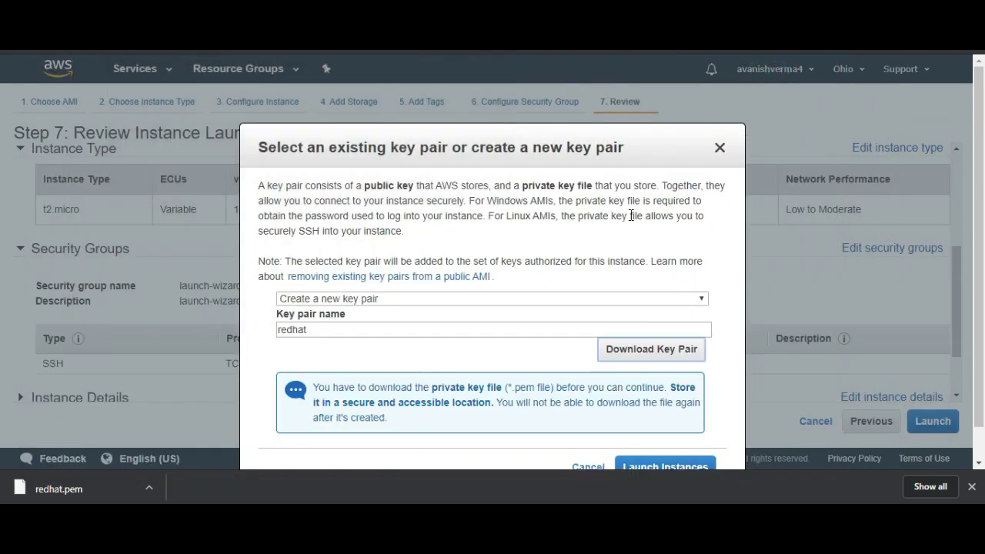
Launch the instance with the newly created redhat key pair.
click(564, 258)
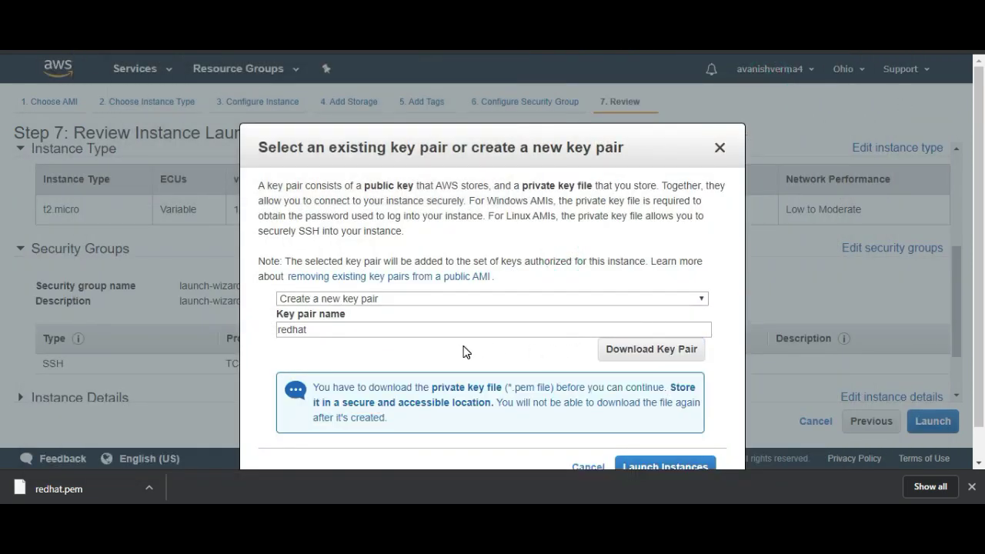
scroll(514, 365, down, 1)
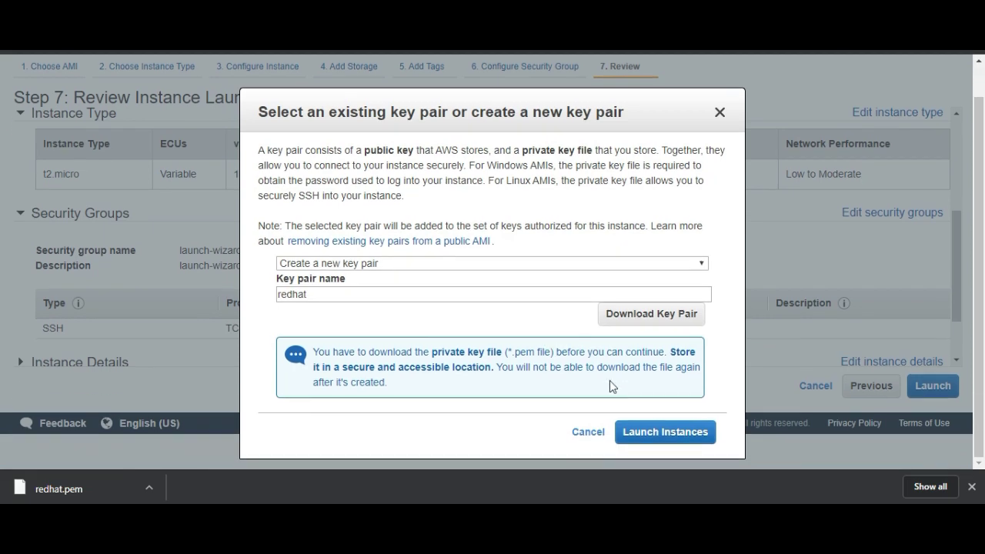
click(641, 434)
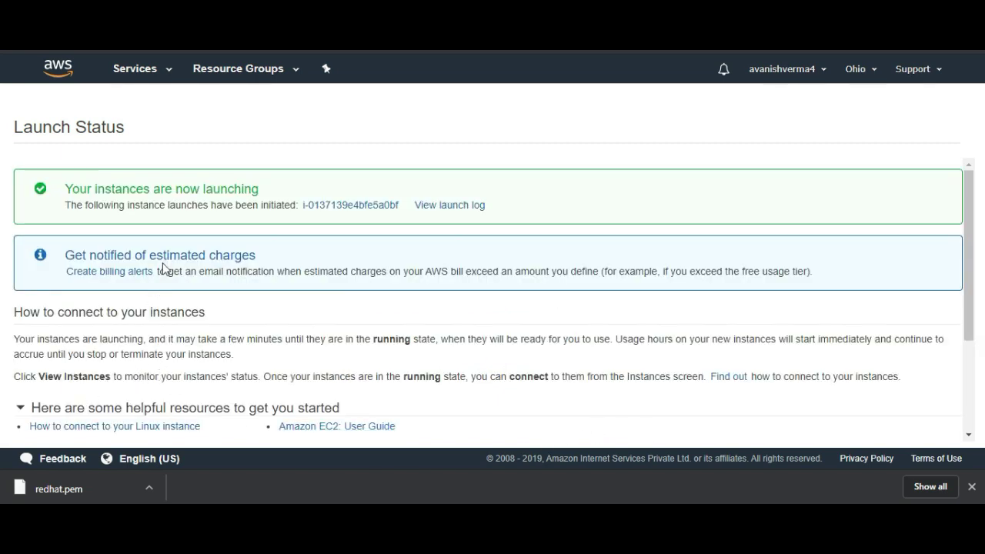
Go to the EC2 service's running instances and select the newly launched t2.micro instance.
click(148, 69)
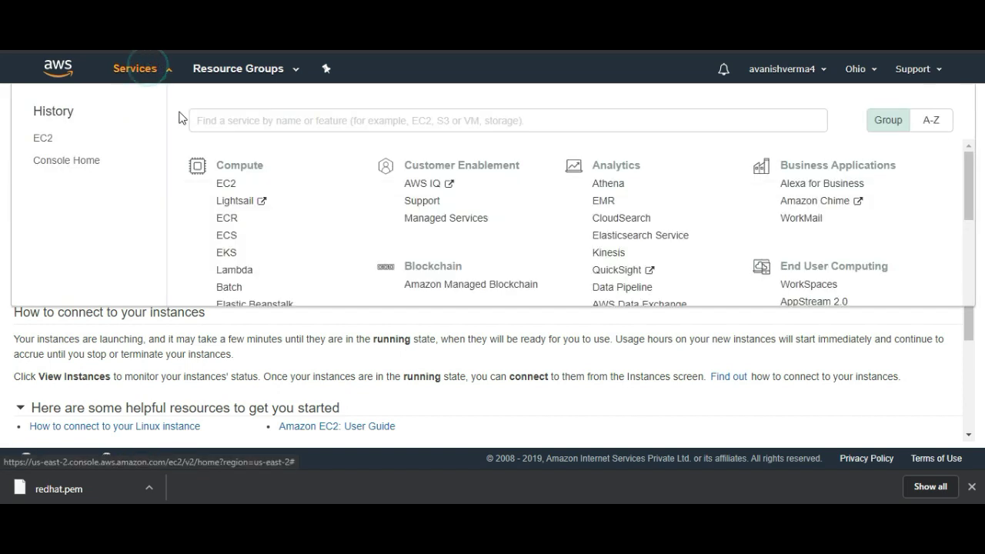
click(229, 188)
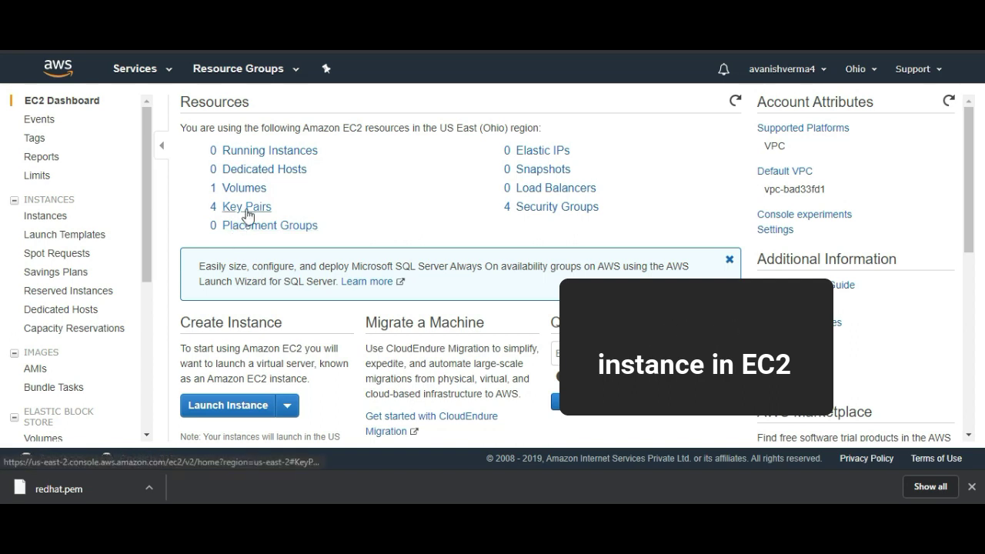
click(286, 152)
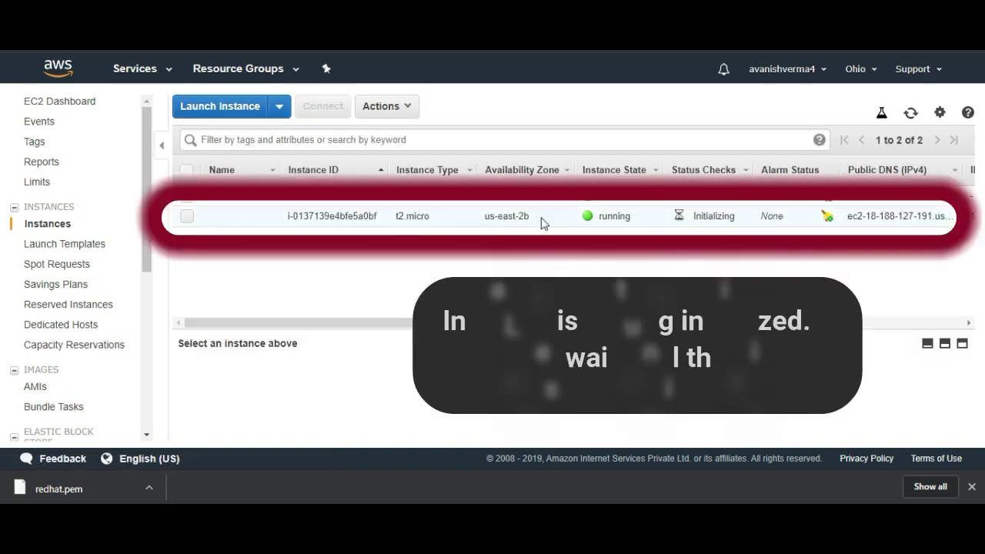
double_click(608, 218)
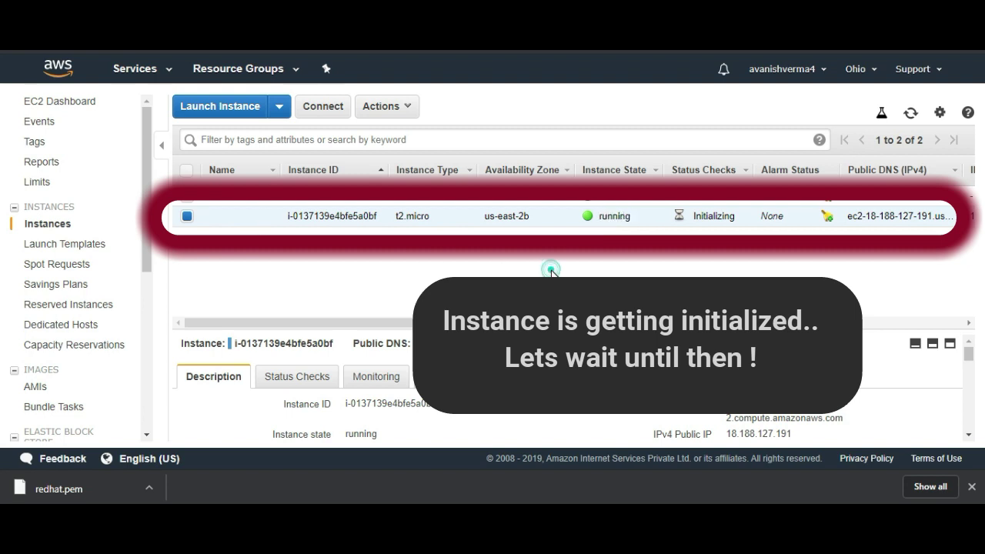
click(643, 261)
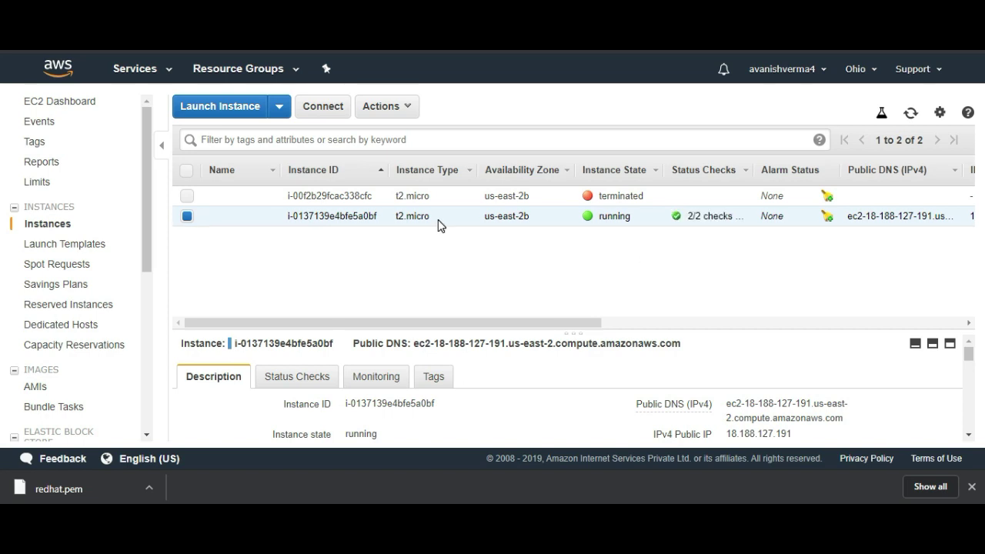
Open the connection instructions of the running t2.micro instance for a standalone SSH client.
right_click(538, 224)
click(583, 225)
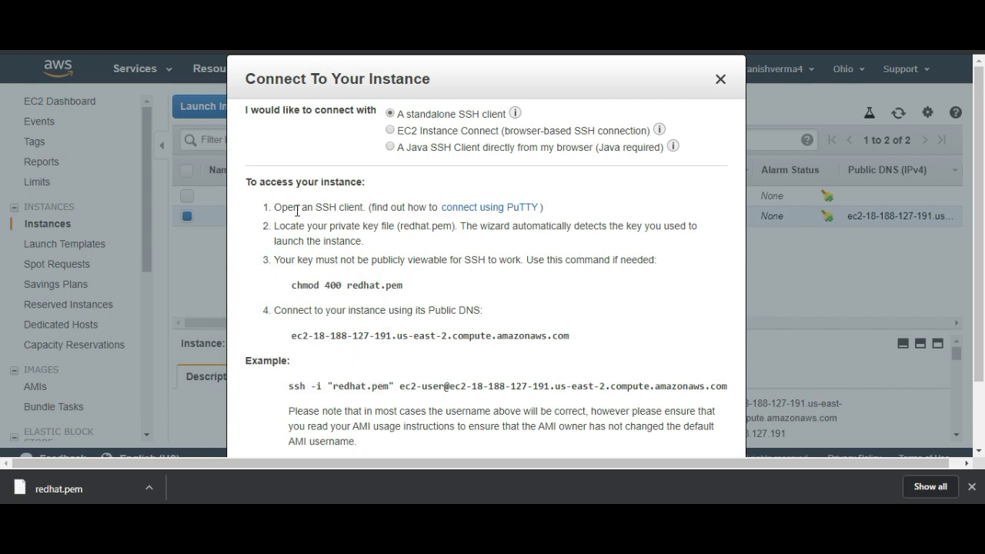
drag(335, 209, 362, 207)
click(516, 113)
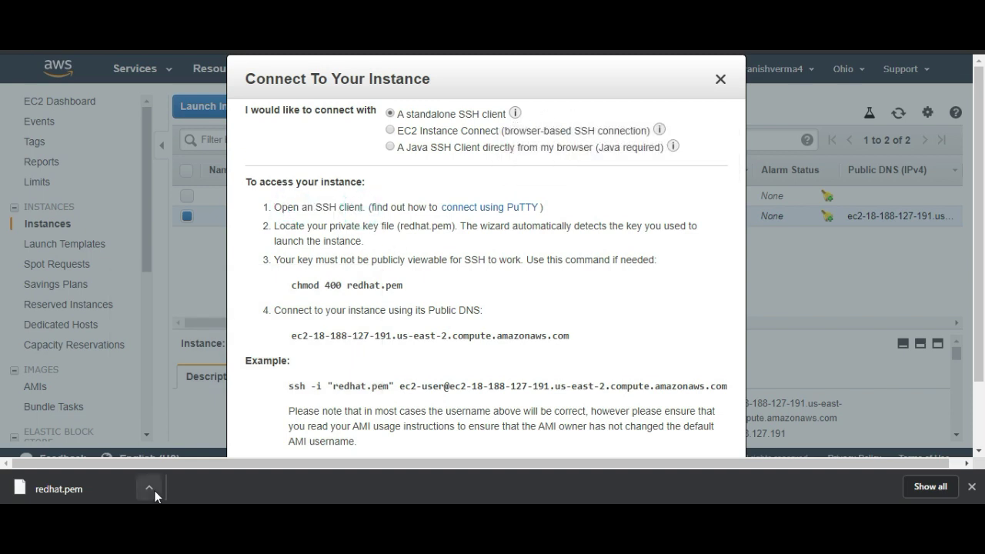
Show redhat.pem in its Desktop folder redhat and open Git Bash there.
click(151, 487)
click(187, 438)
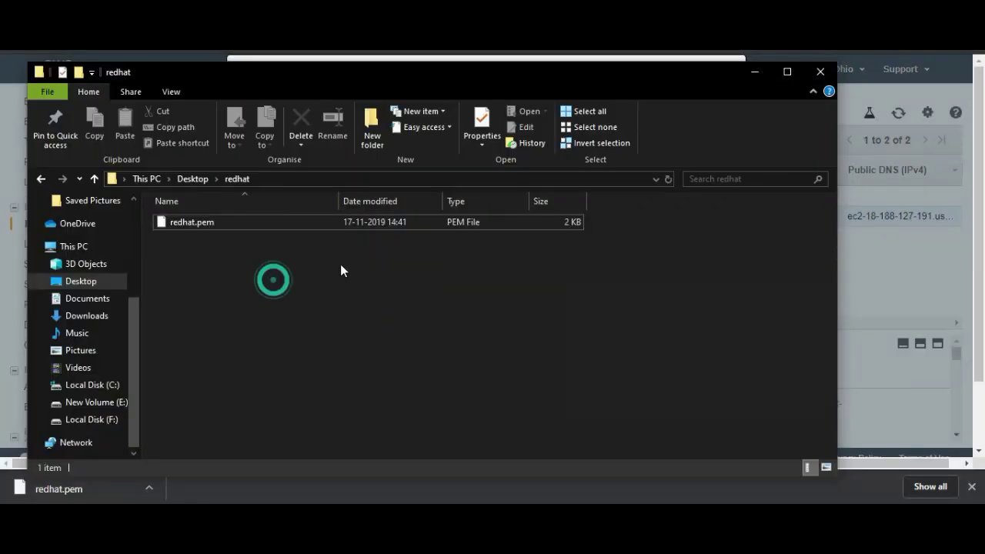
right_click(351, 251)
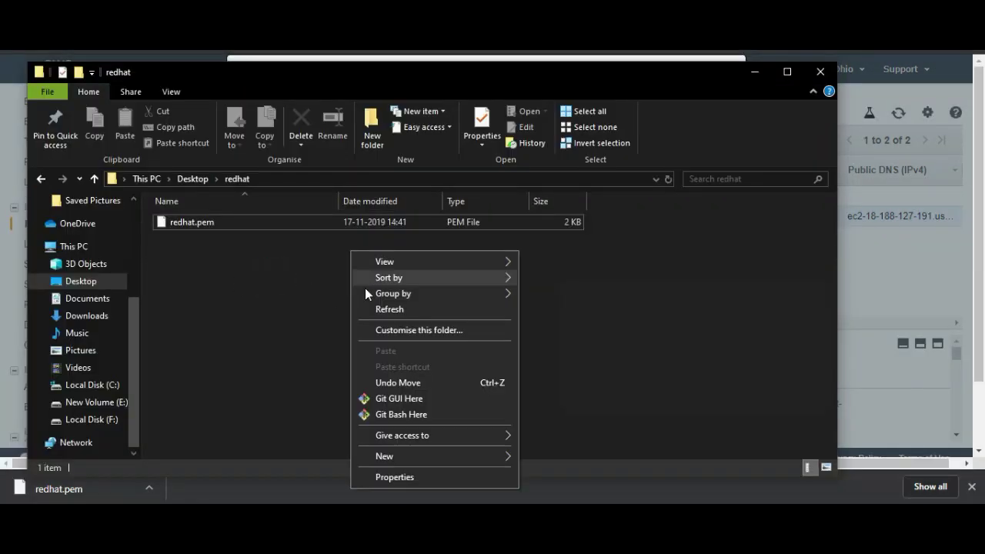
click(384, 414)
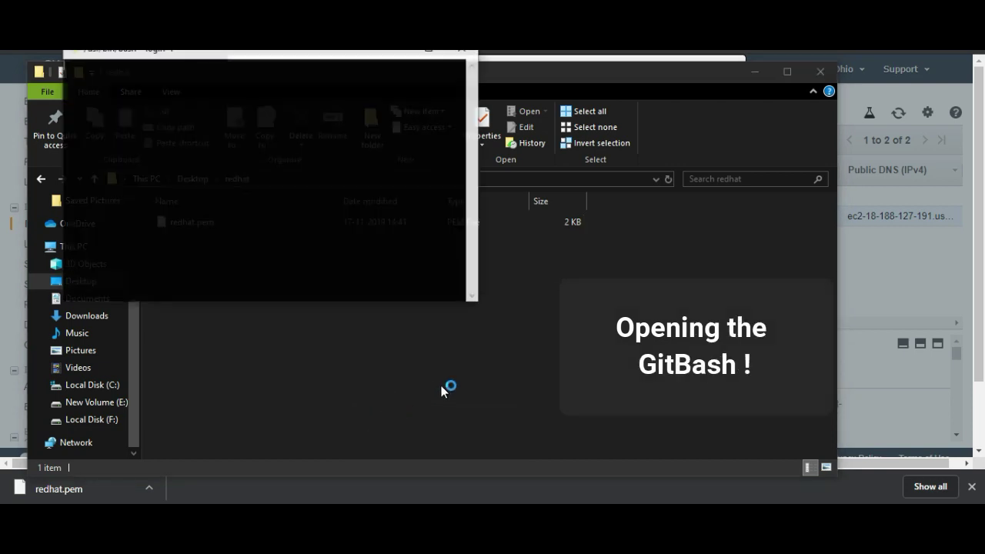
drag(290, 60, 545, 123)
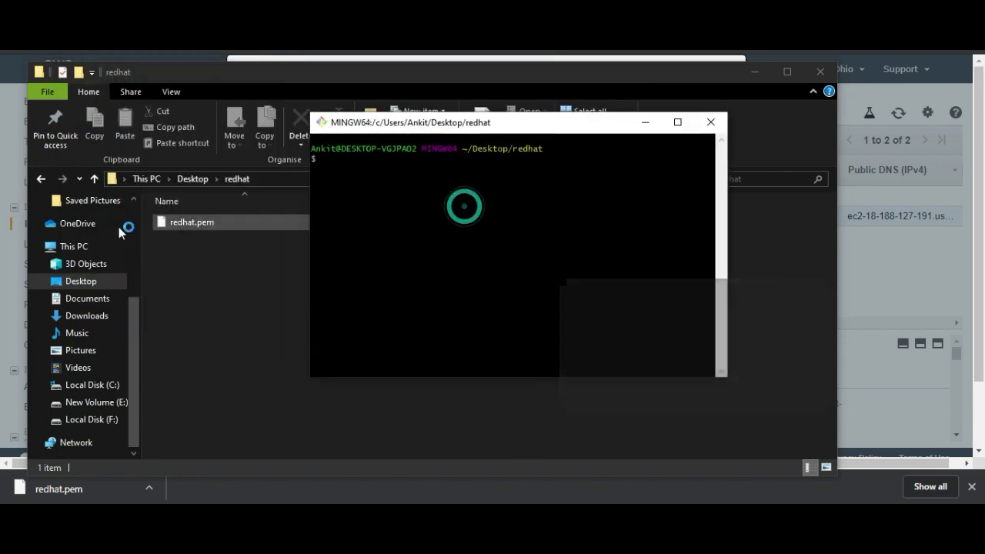
Copy the example ssh command using redhat.pem and ec2-user from the connection instructions into the Git Bash prompt.
key(alt+Tab)
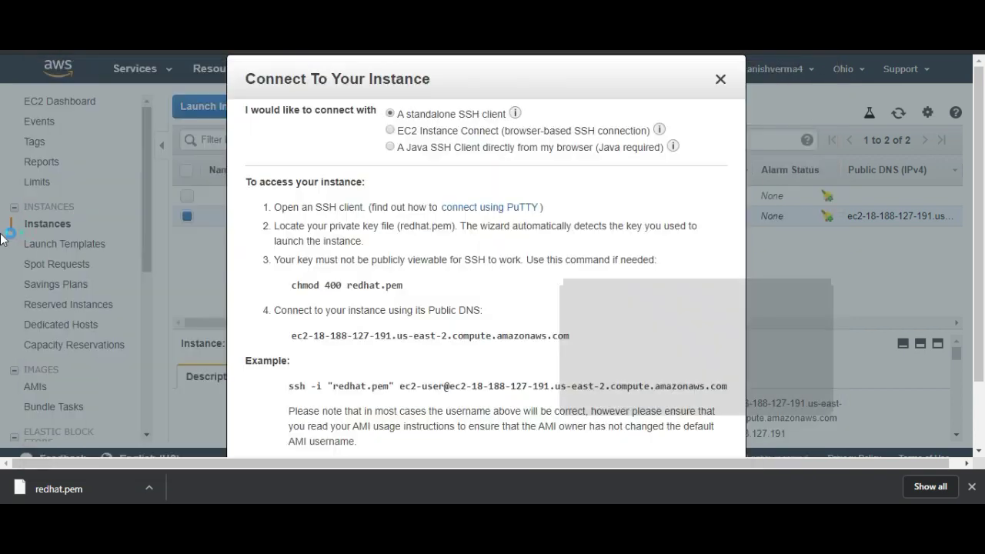
triple_click(350, 384)
key(ctrl+c)
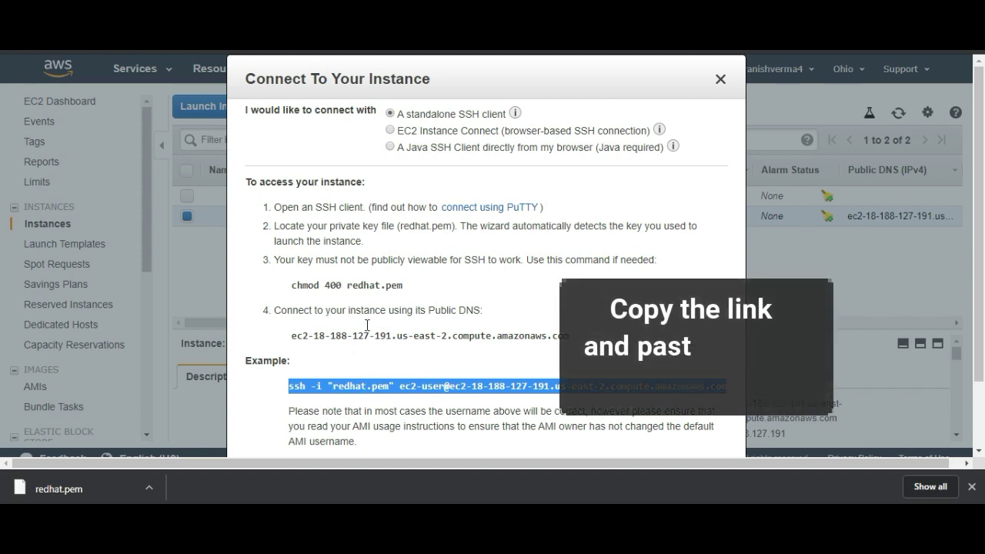
key(alt+Tab)
right_click(432, 223)
click(474, 250)
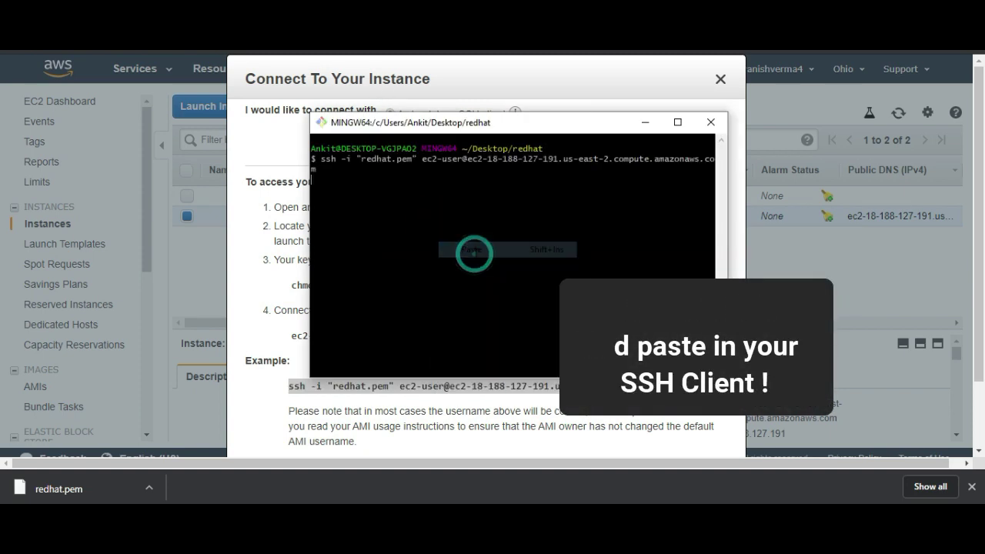
Run the ssh command and answer yes to continue connecting to the host.
key(Return)
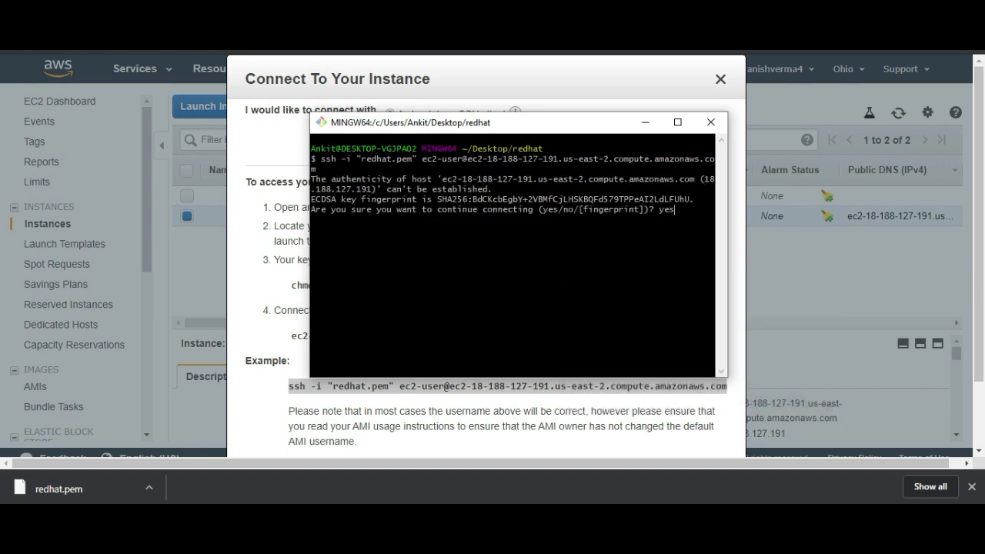
text(yes)
key(Return)
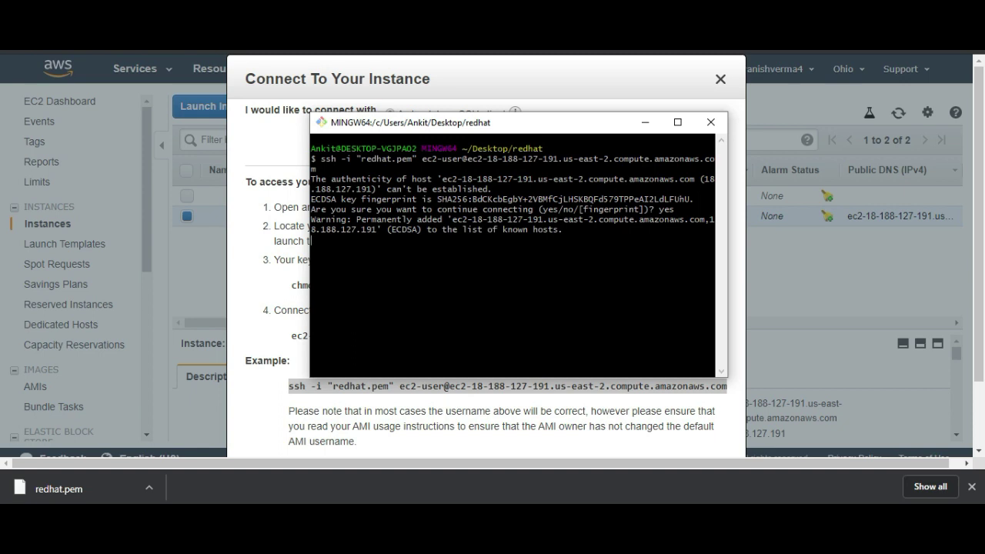